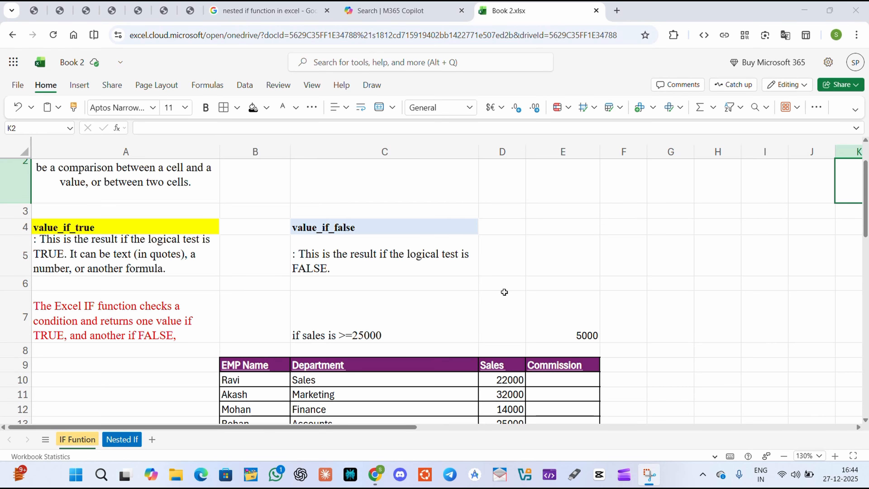
- Review the IF function notes on logical test, value_if_true and value_if_false, plus the sales condition in C7 and amount in E7
scroll(504, 291, "up", 2)
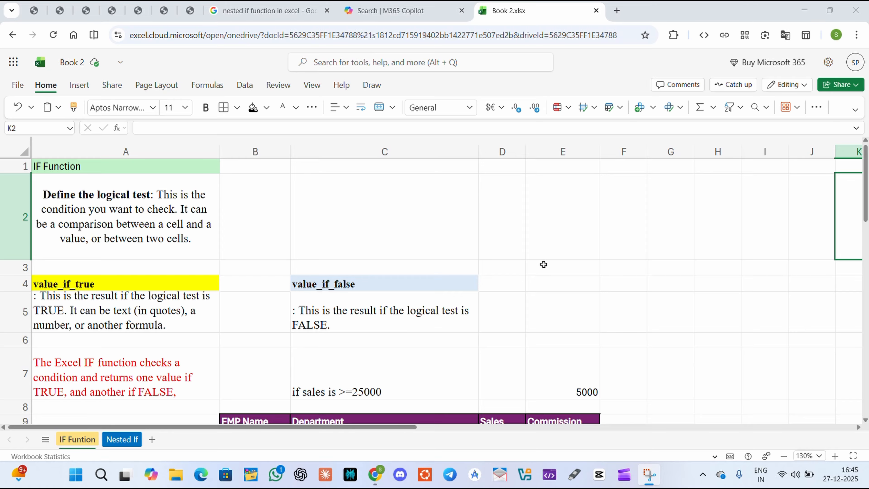
left_click(545, 207)
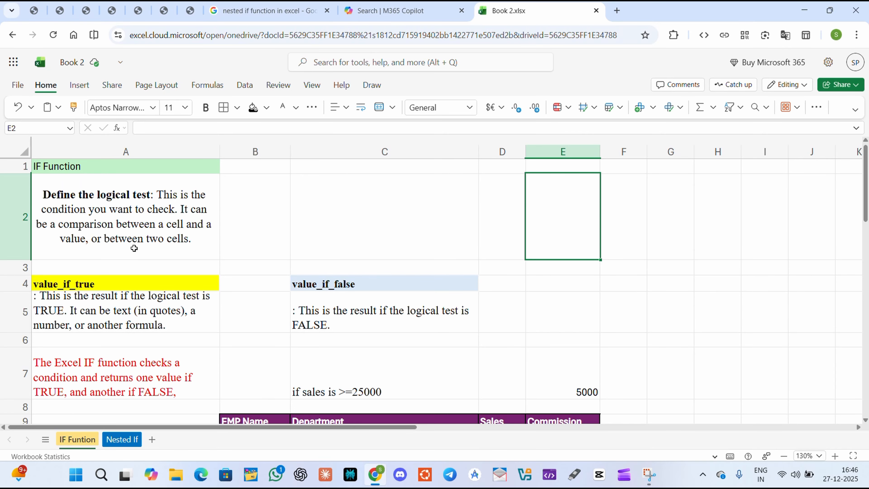
scroll(134, 248, "down", 2)
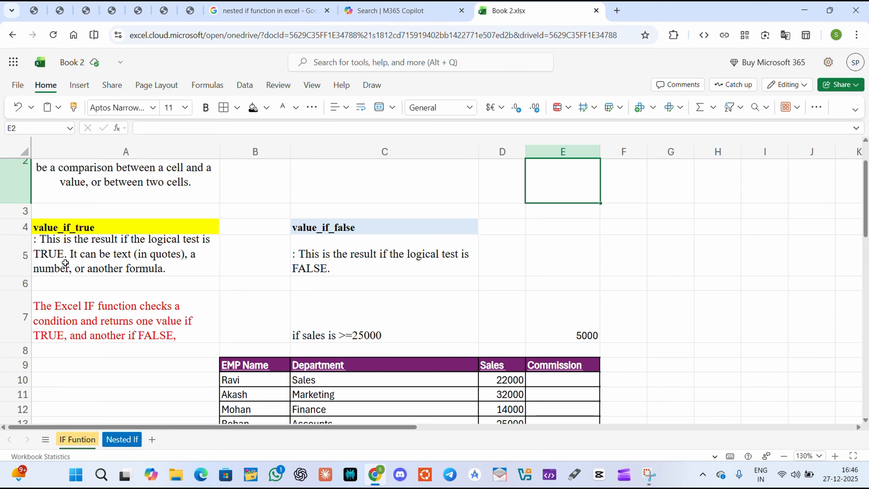
scroll(91, 262, "up", 2)
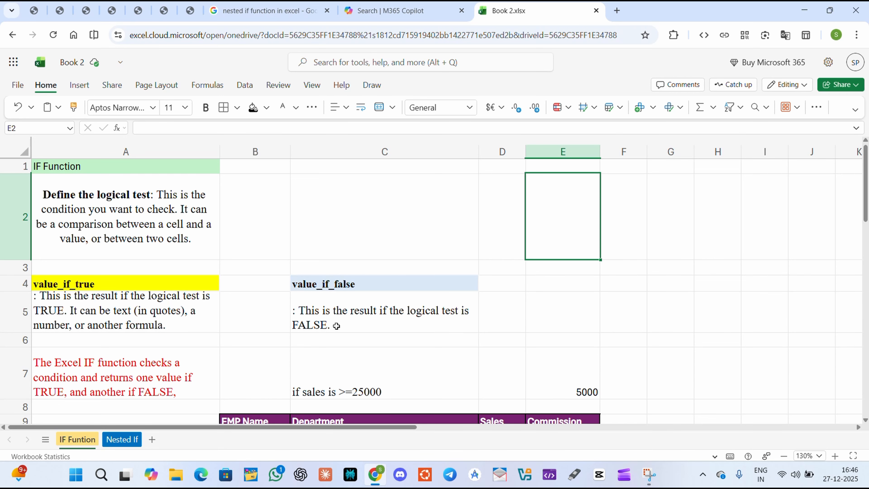
scroll(337, 326, "down", 5)
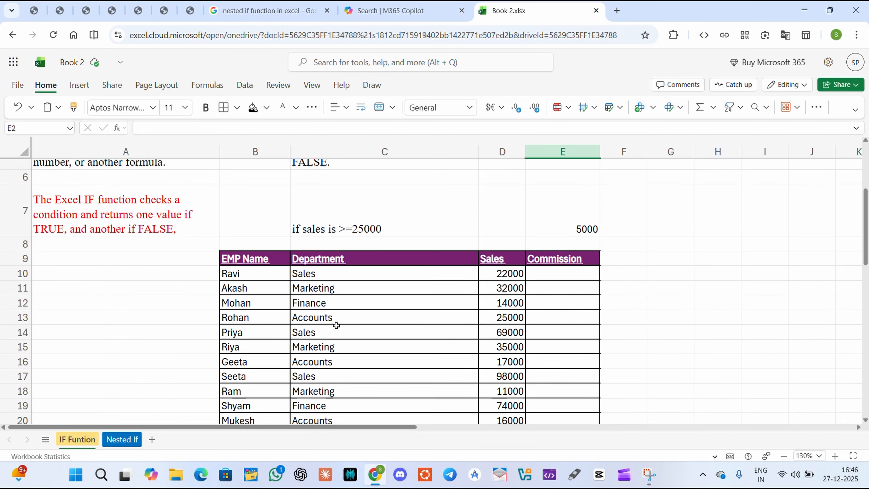
left_click(417, 217)
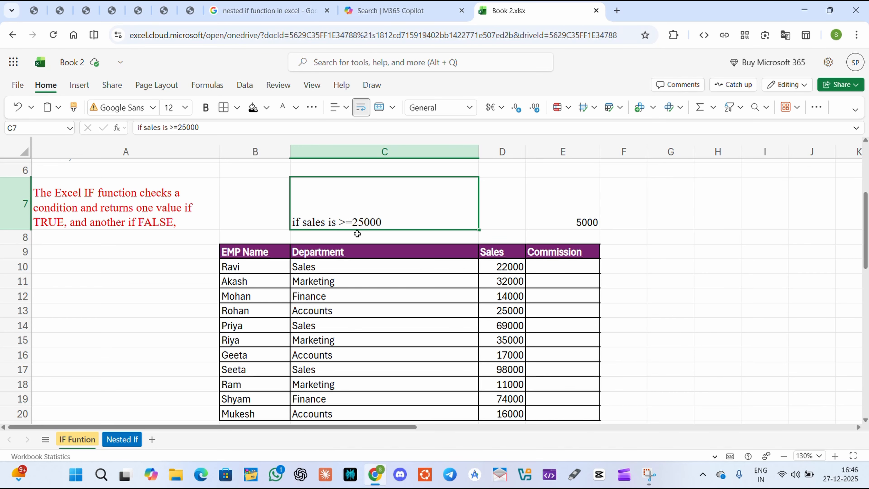
left_click(583, 212)
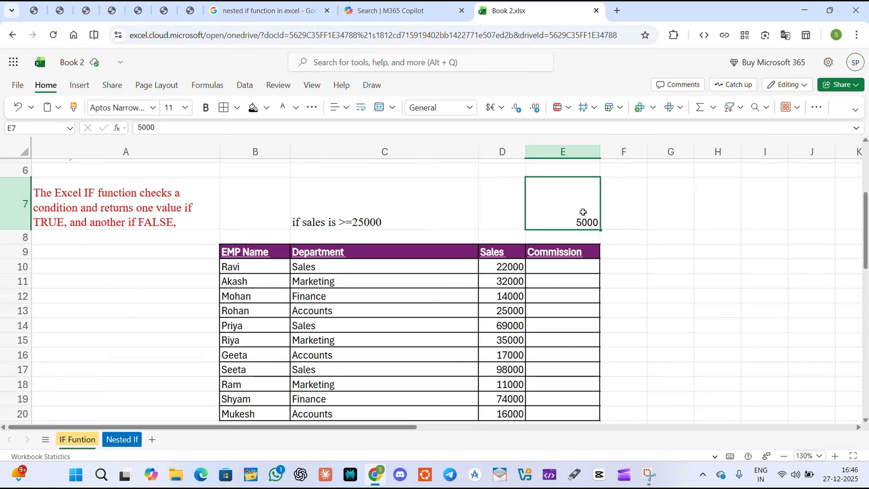
scroll(365, 295, "down", 2)
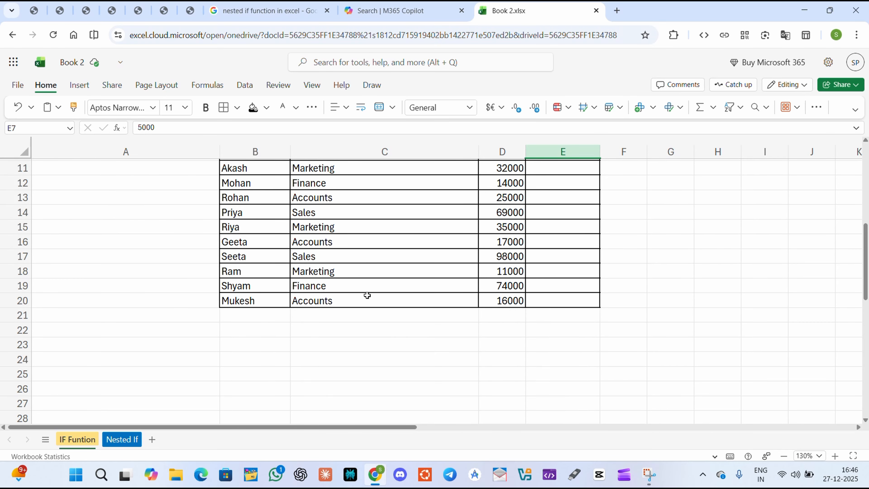
- Examine the employee table's name, department, sales and commission columns against the sales condition and commission amount in row 7
scroll(365, 295, "up", 2)
left_click_drag(255, 252, 261, 379)
left_click(264, 340)
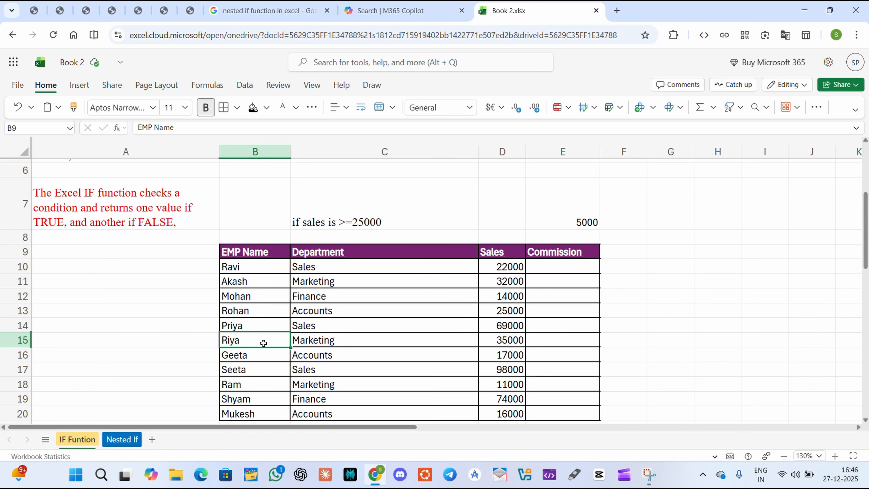
mouse_move(258, 270)
left_mouse_down()
mouse_move(252, 413)
mouse_move(251, 271)
left_mouse_up()
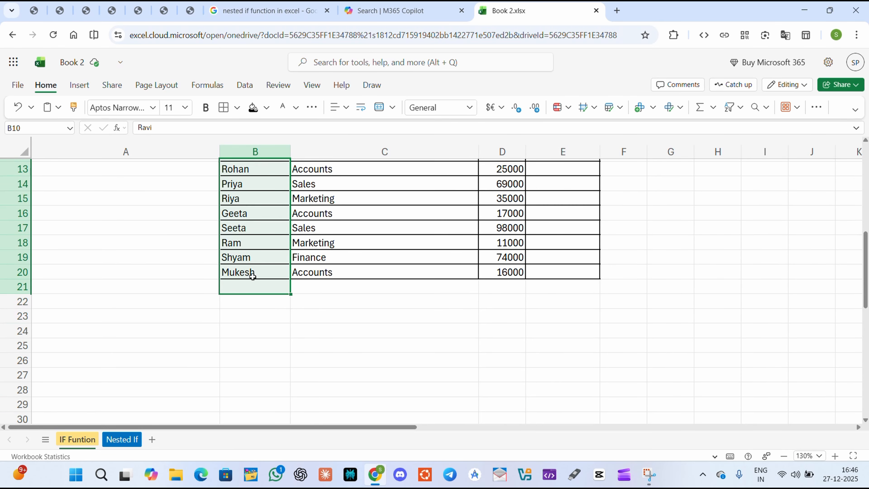
scroll(253, 274, "up", 3)
scroll(308, 291, "down", 1)
left_click(326, 313)
left_click_drag(327, 314, 336, 393)
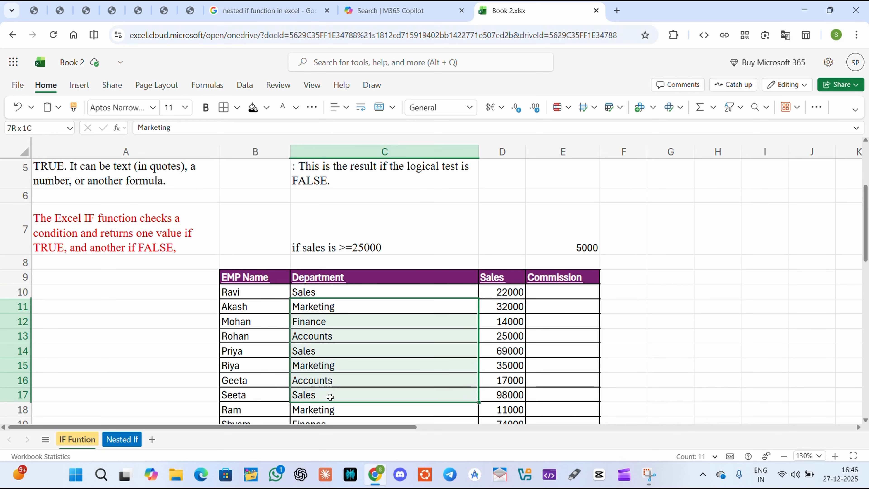
left_click(270, 296)
left_click(334, 296)
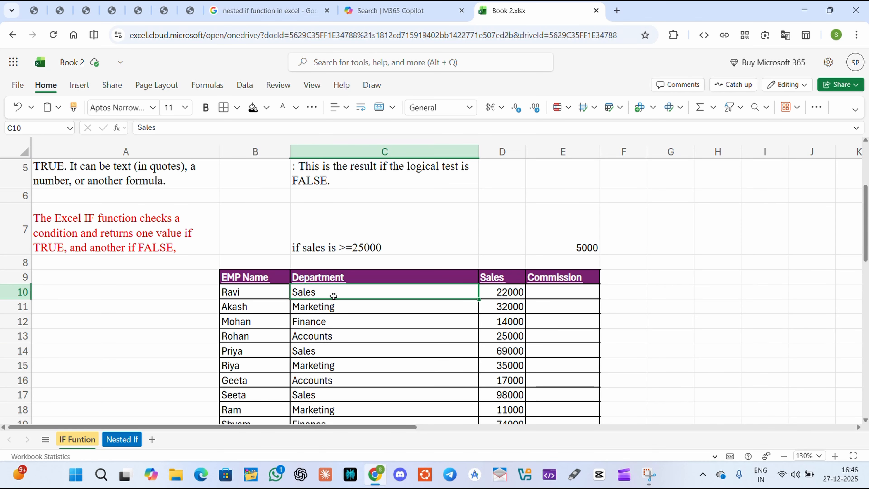
left_click(502, 291)
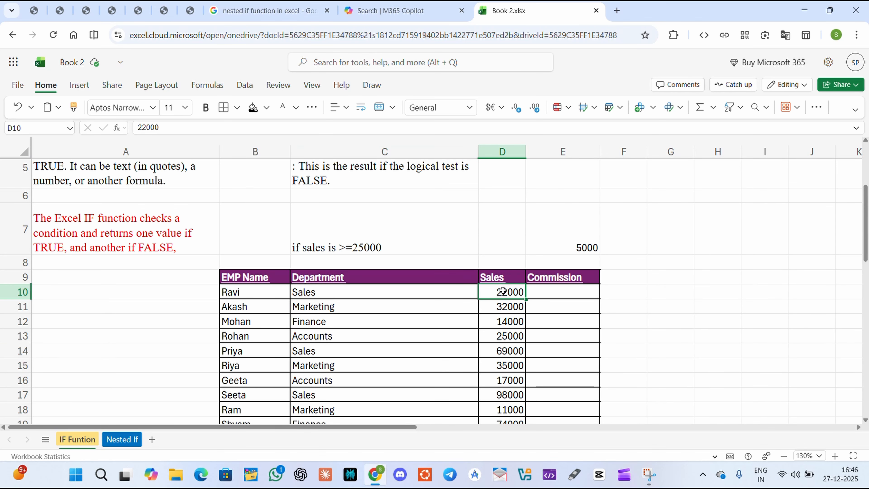
left_click(588, 295)
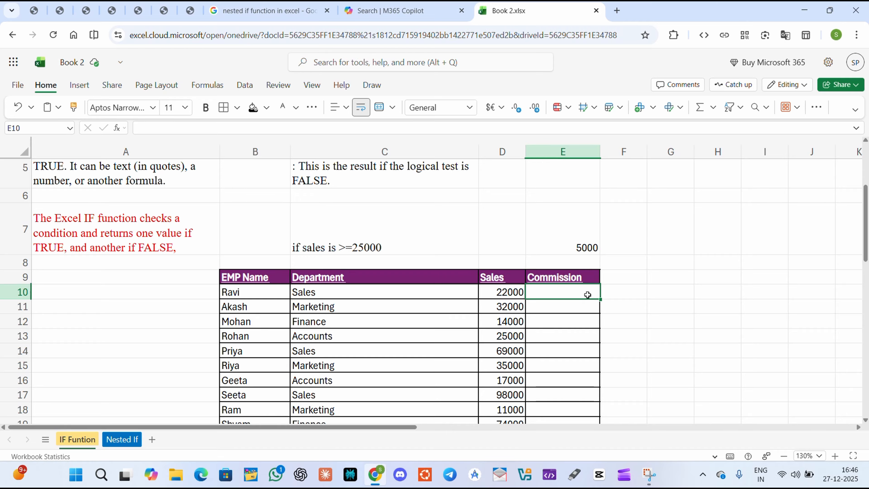
left_click(406, 237)
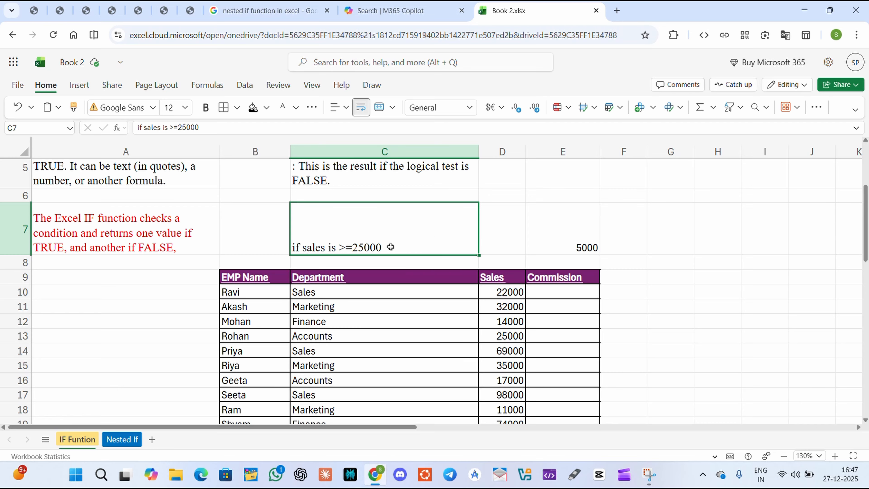
left_click(586, 243)
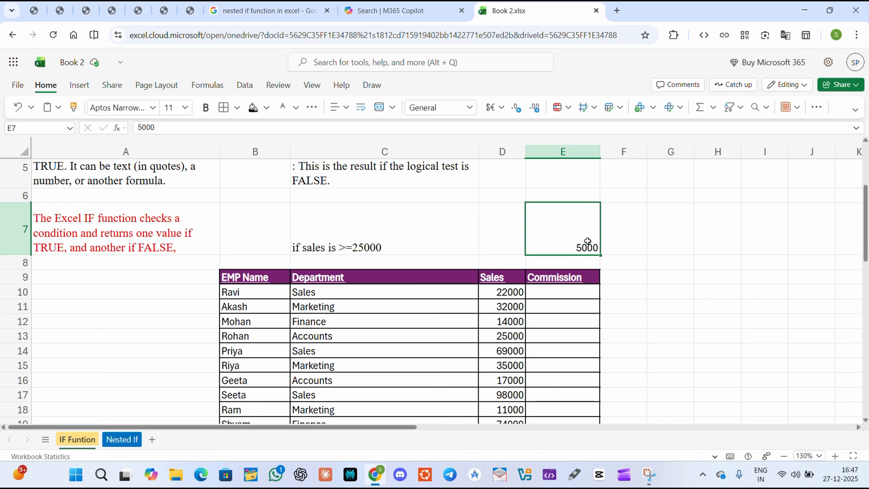
- Start an IF formula in cell E10 of the Commission column with the logical test D10>=25000
left_click(545, 297)
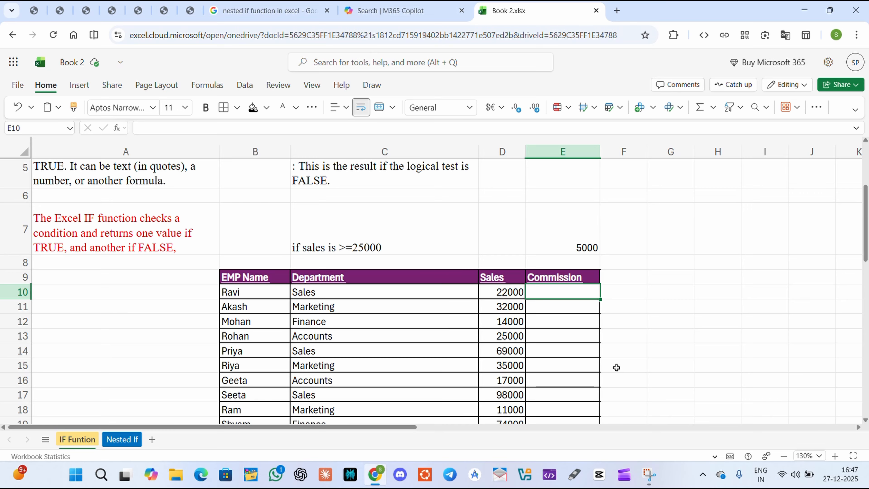
type("=IF(")
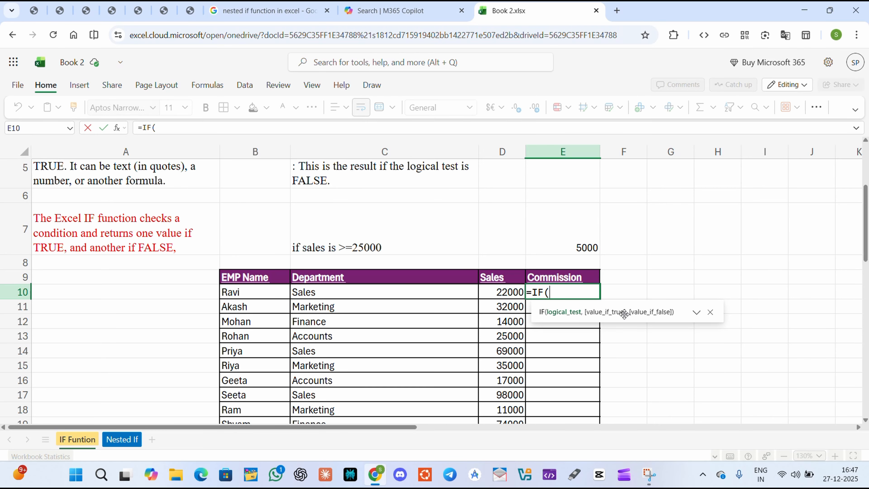
left_click_drag(619, 309, 519, 208)
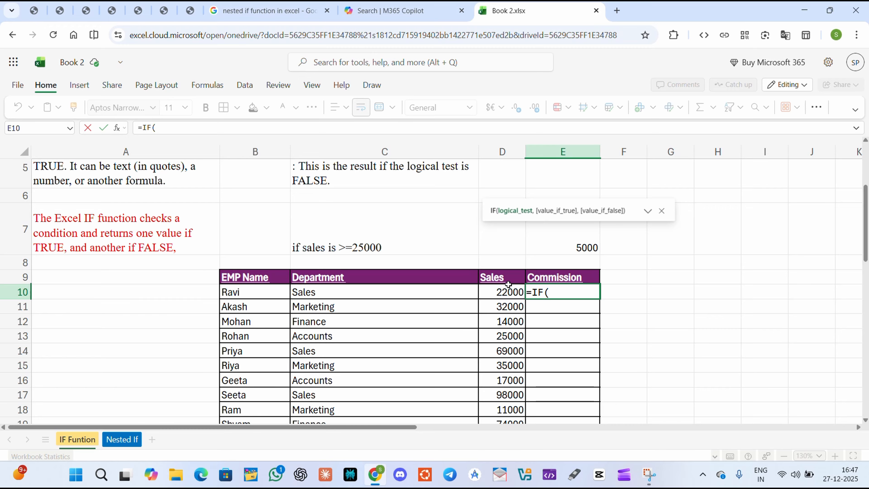
left_click(508, 291)
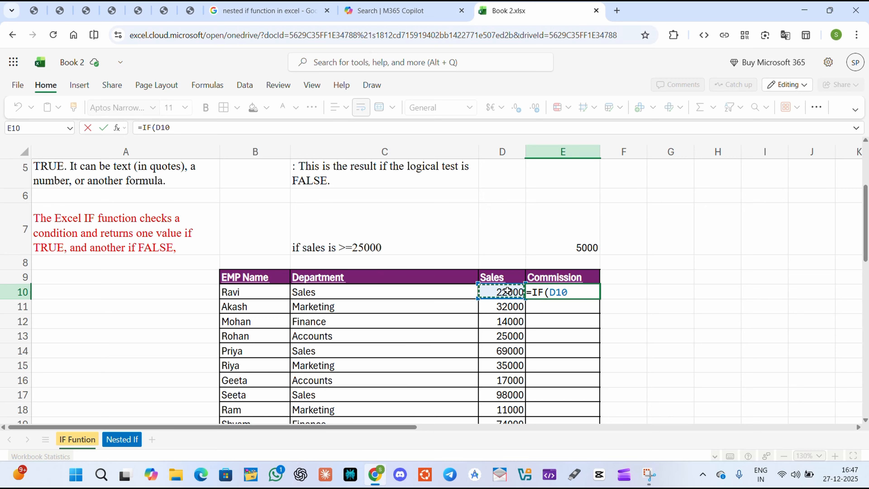
type(">")
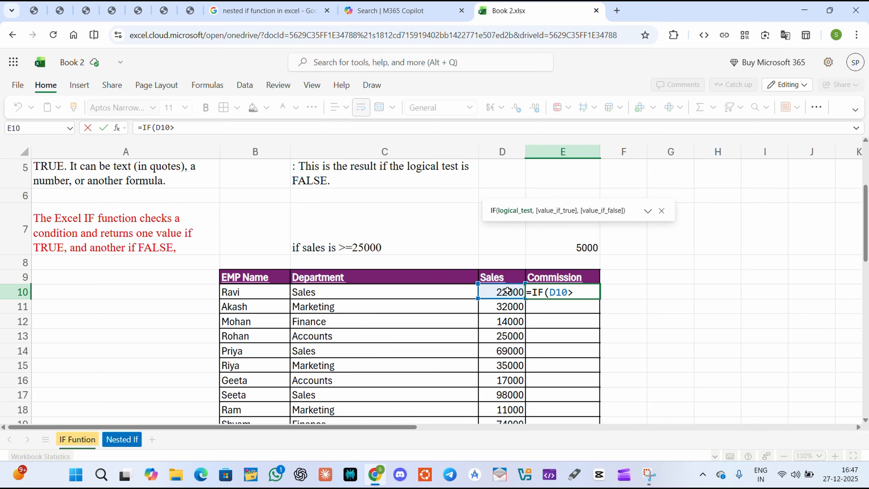
type("=25000")
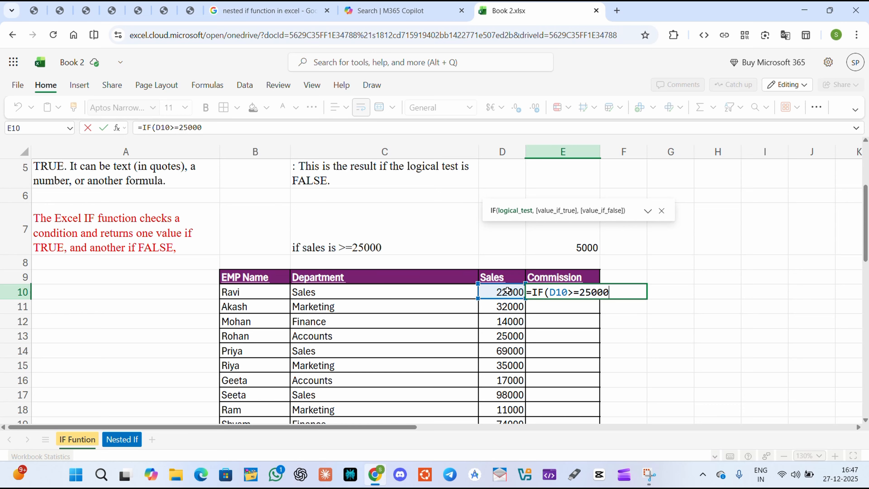
type(",")
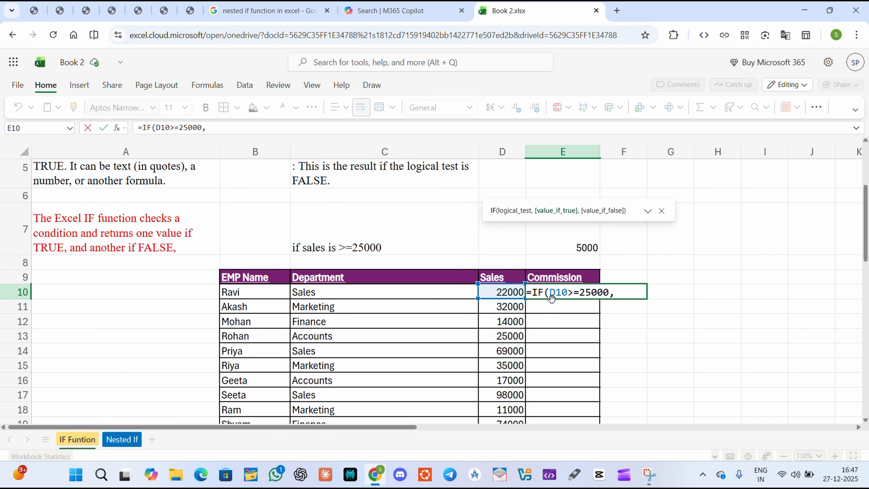
- Complete the E10 formula with "5000" as the value if true and "Try Again" as the value if false, and enter it
mouse_move(555, 299)
type("\"5000")
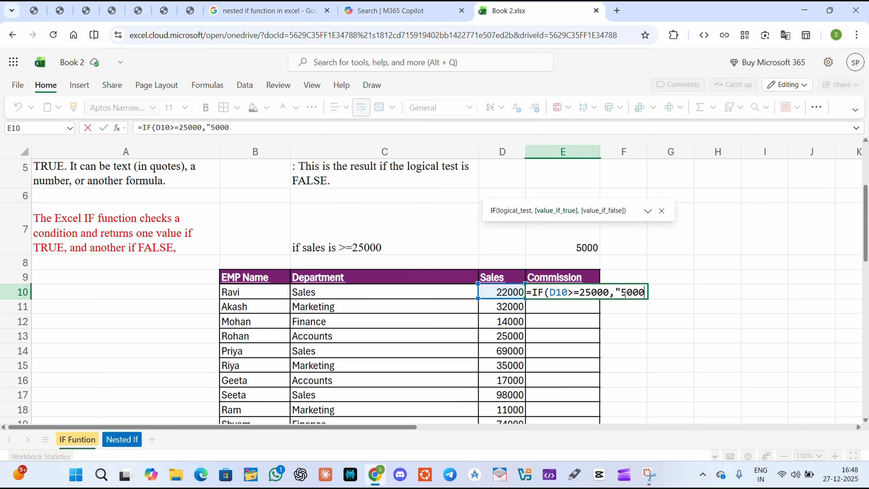
type("\",")
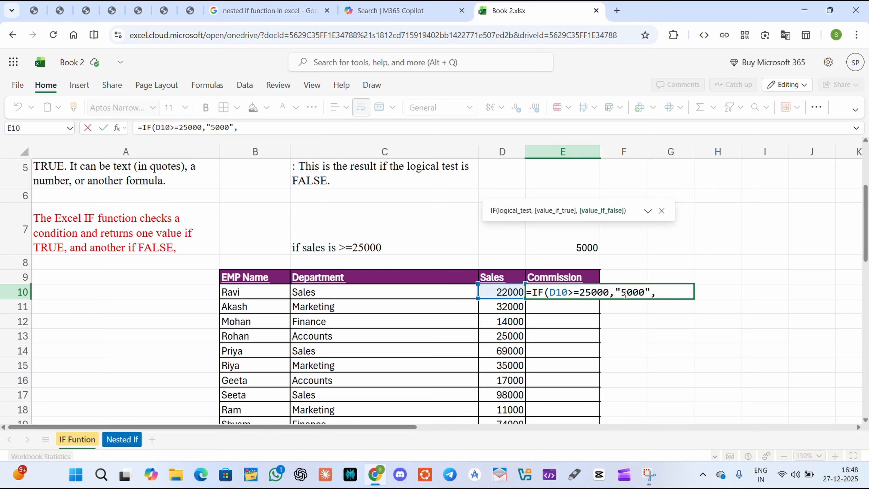
type("\"Try Again")
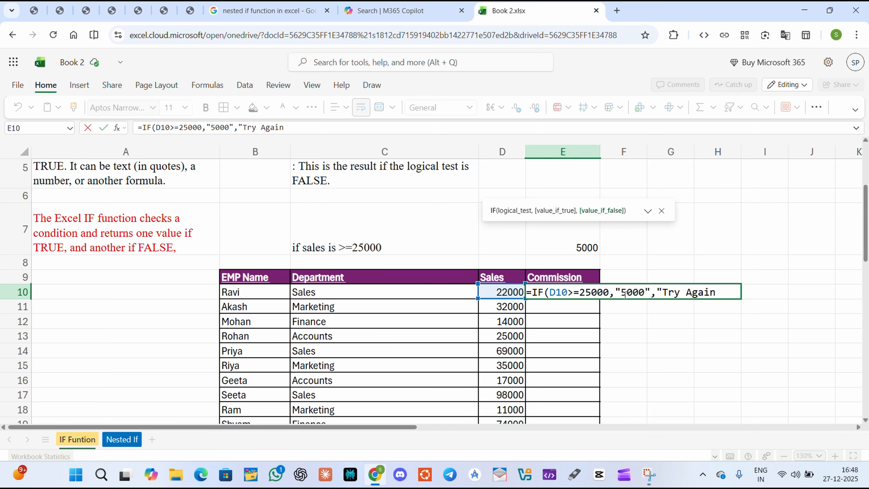
type("\")")
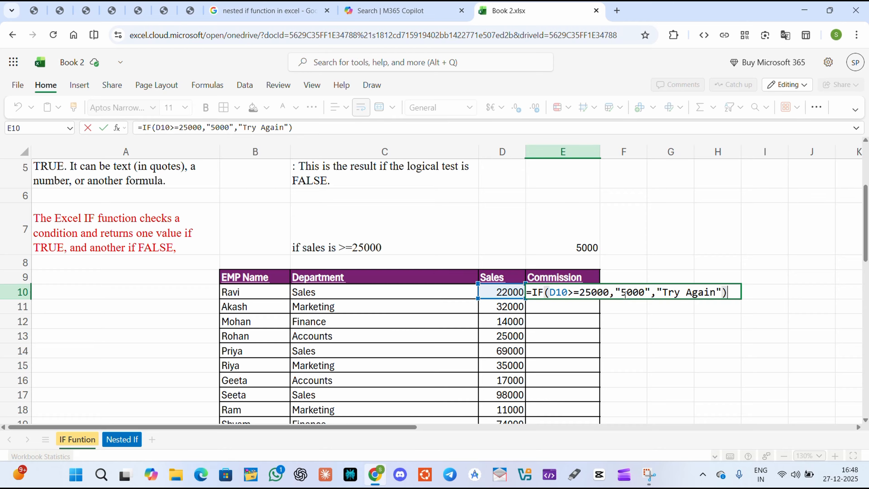
mouse_move(562, 292)
mouse_move(624, 294)
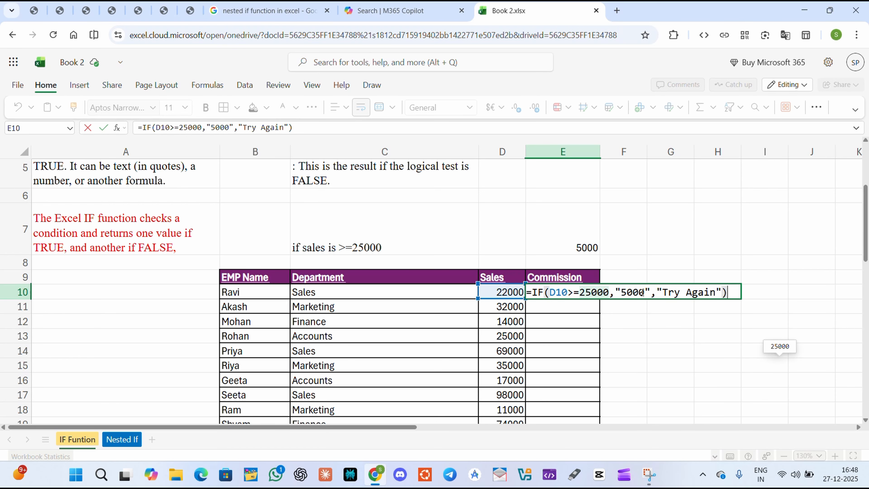
mouse_move(683, 290)
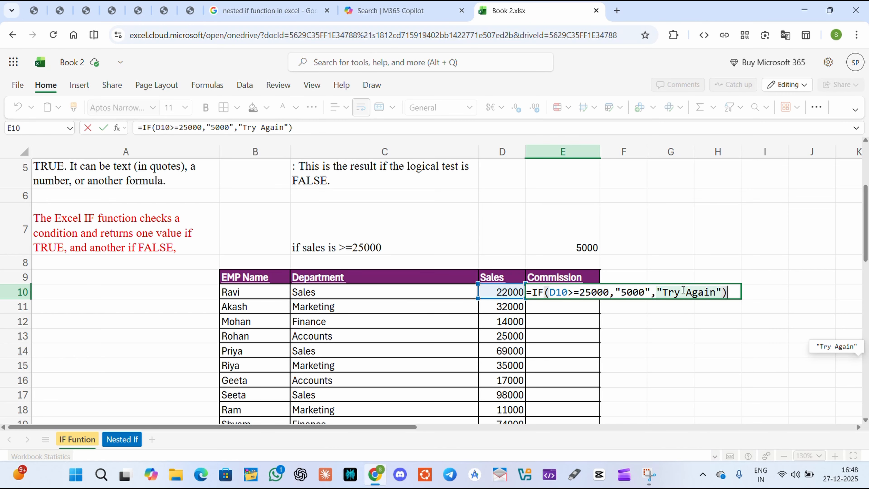
key("Return")
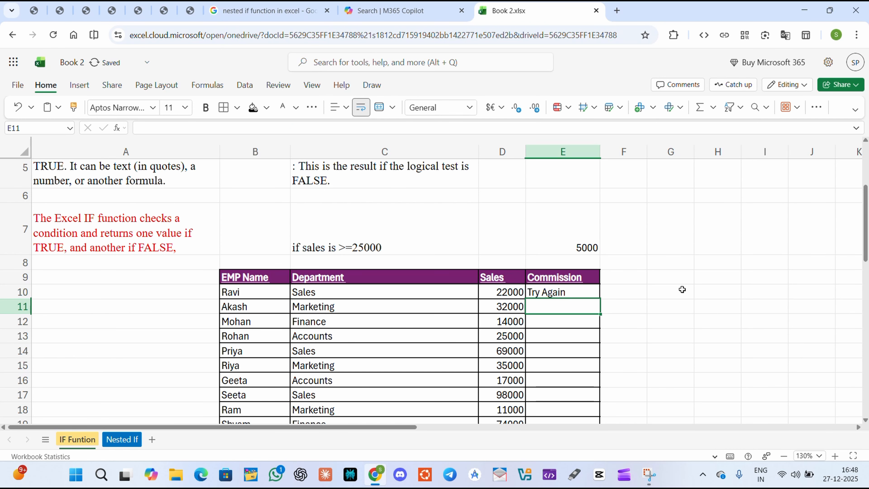
- Fill the commission formula from E10 down through E20 for all remaining employees
scroll(614, 265, "down", 2)
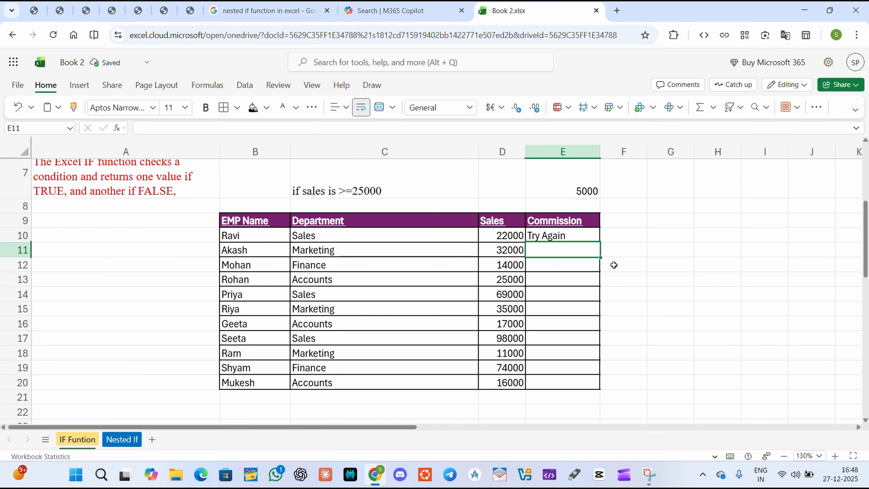
left_click(581, 235)
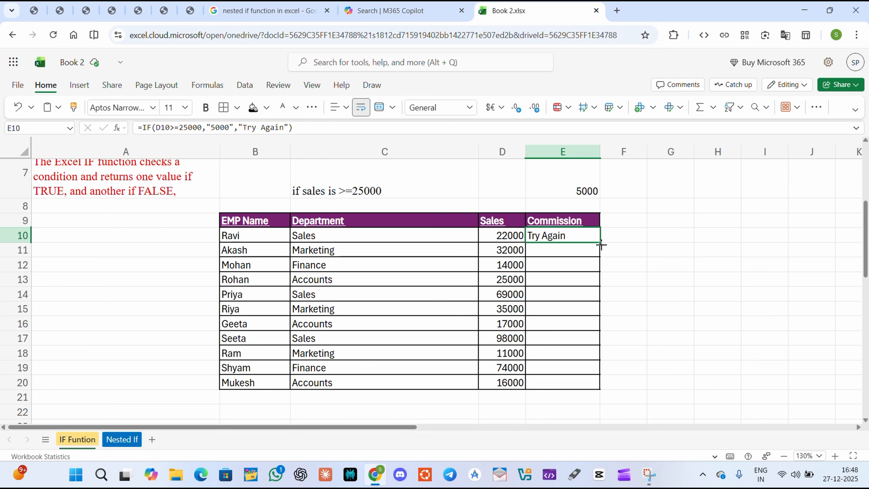
left_click_drag(601, 245, 600, 381)
left_click(636, 239)
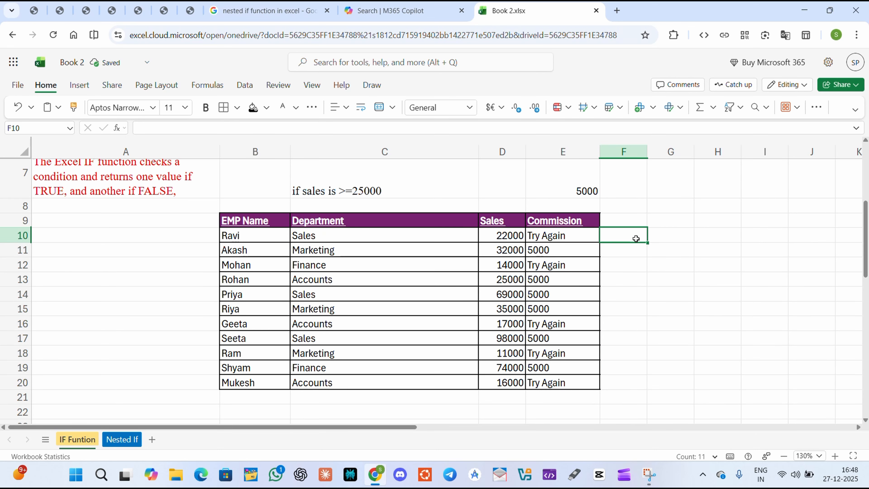
- Check the commission results against the sales figures, starting with rows 11 and 12 of the table
left_click(511, 249)
left_click(234, 253)
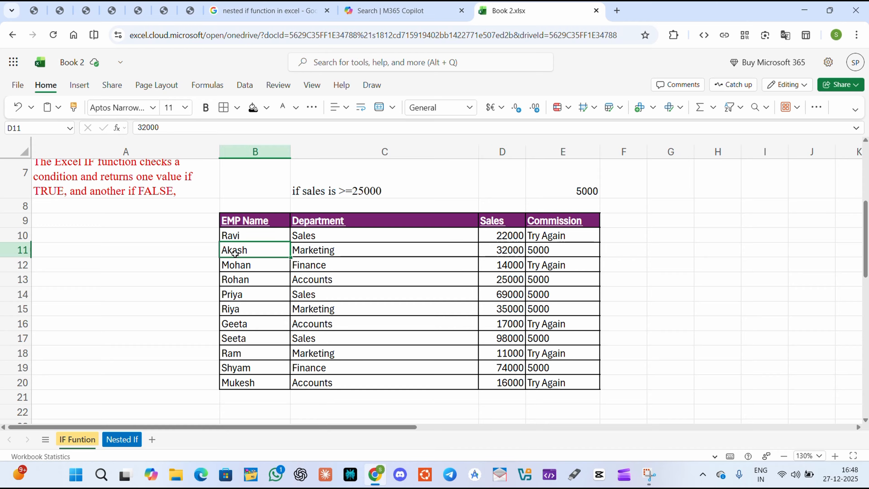
left_click(500, 253)
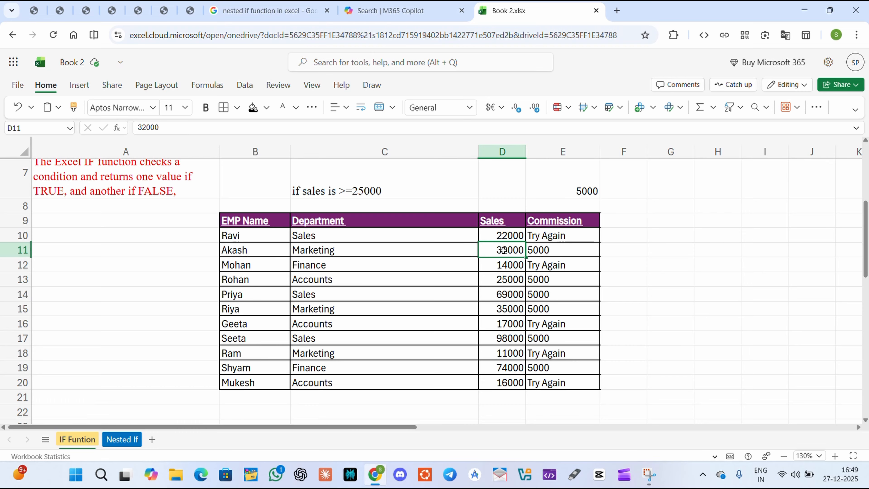
left_click(558, 251)
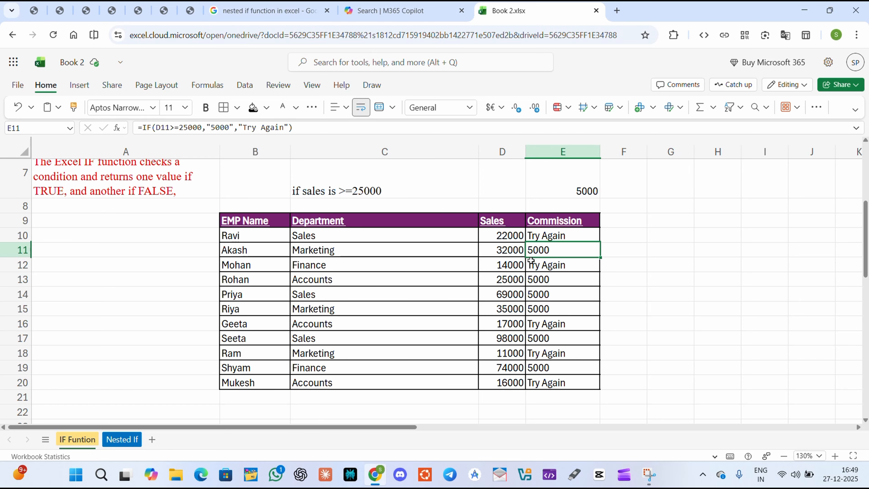
left_click(513, 266)
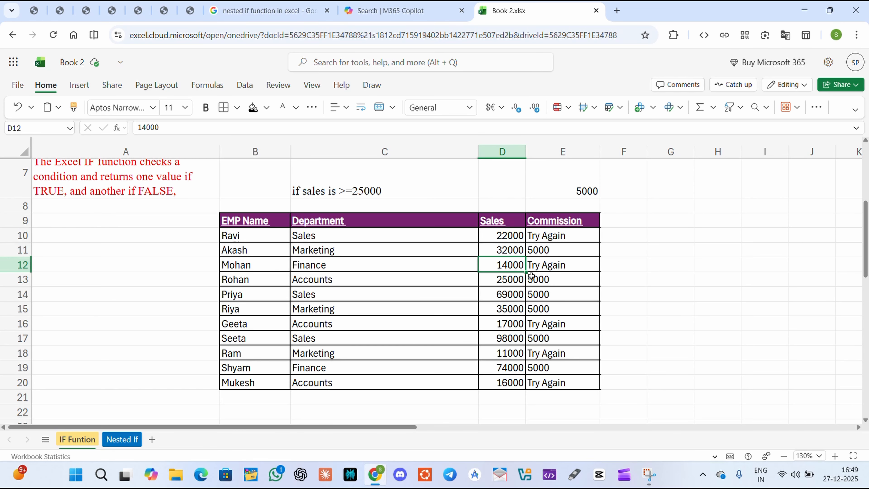
scroll(534, 274, "down", 2)
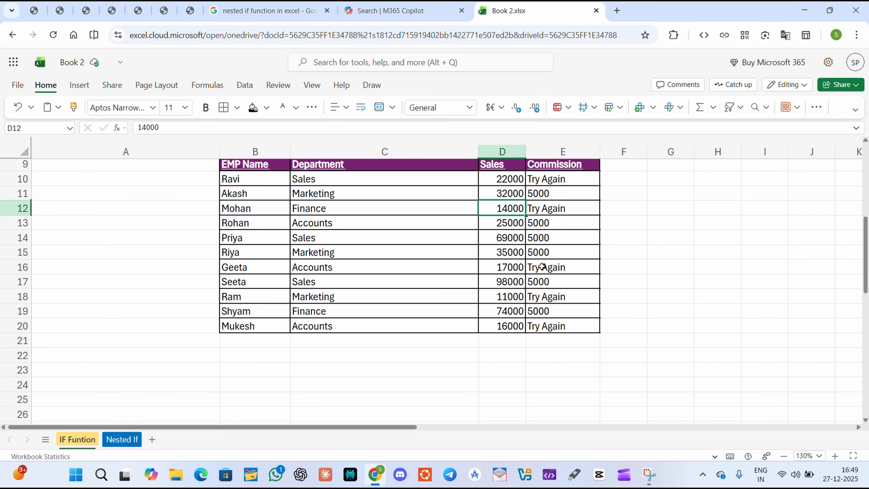
scroll(570, 337, "up", 3)
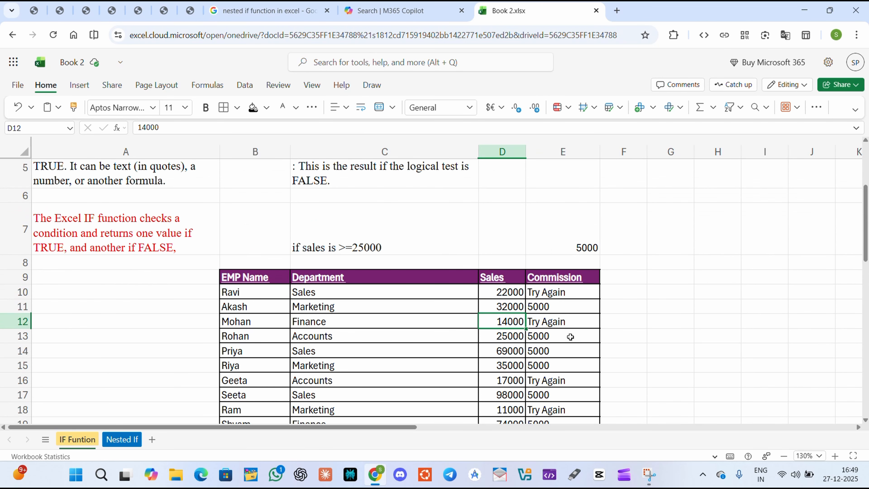